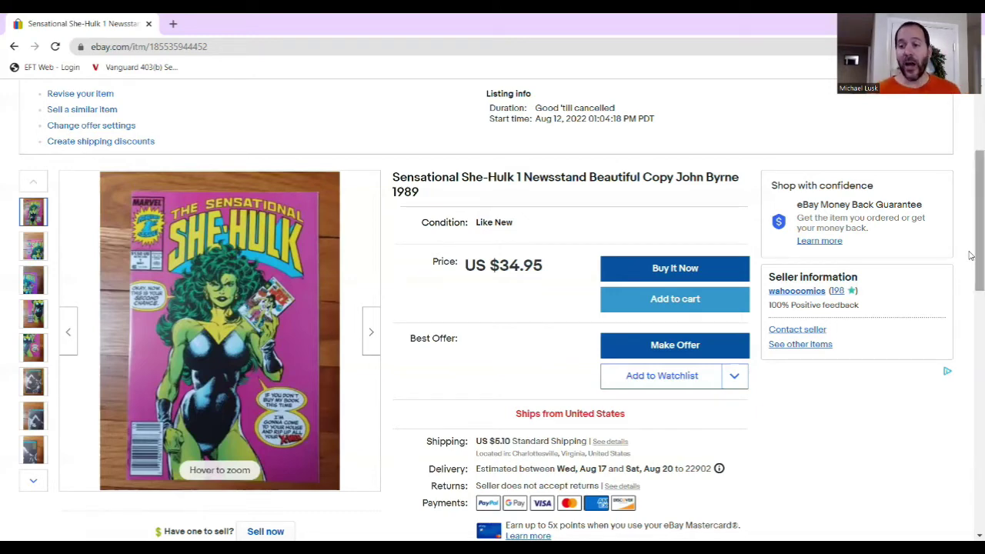
- Search eBay for "sensational she hulk 1 1989" within Comic Books & Memorabilia
drag(971, 251, 971, 188)
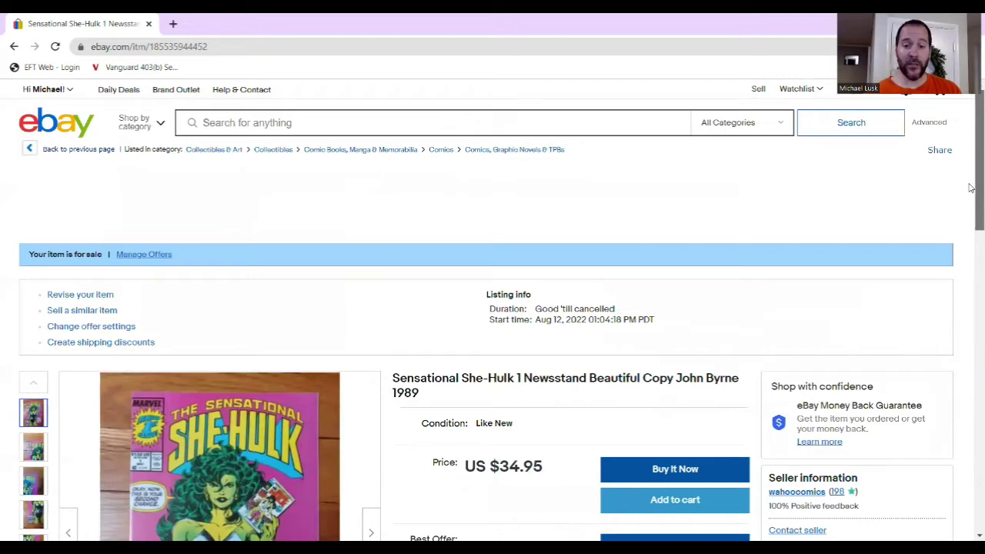
click(492, 125)
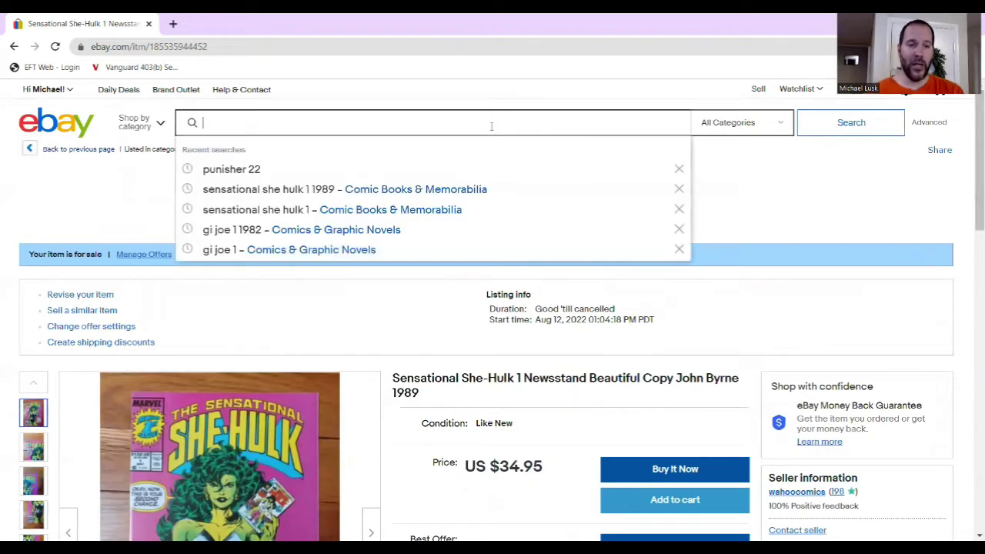
text(sensational)
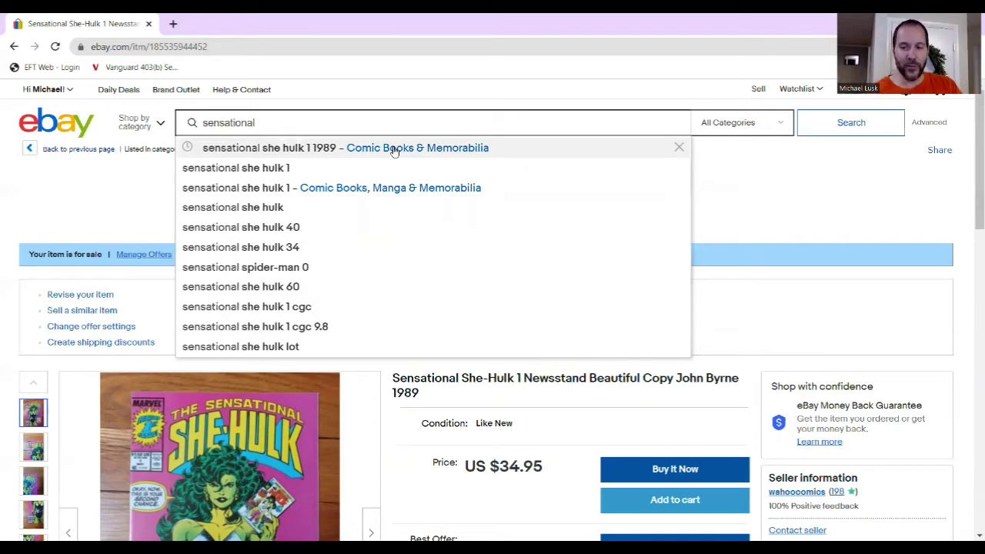
click(393, 148)
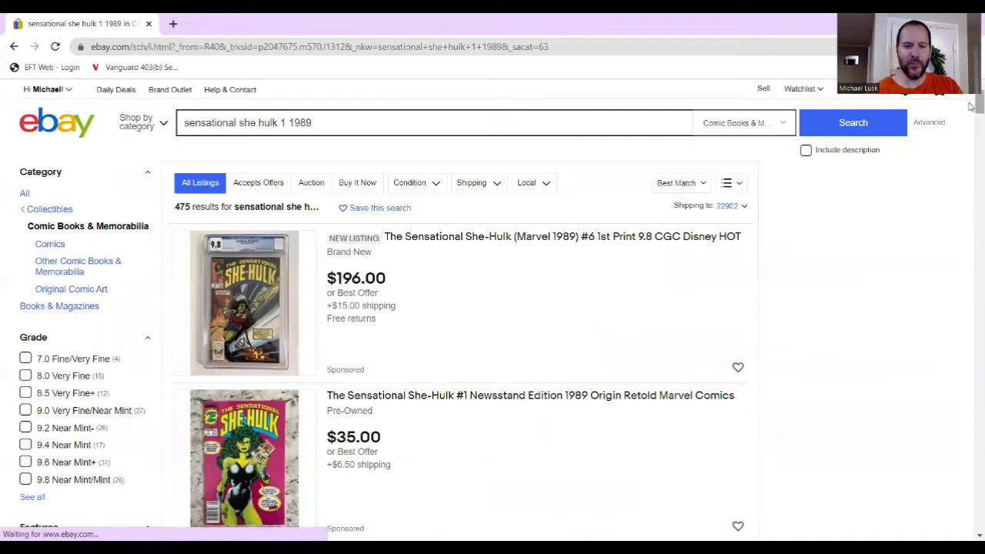
- Examine the asking prices, bids and shipping costs of the active Sensational She-Hulk #1 listings
scroll(971, 107, down, 1)
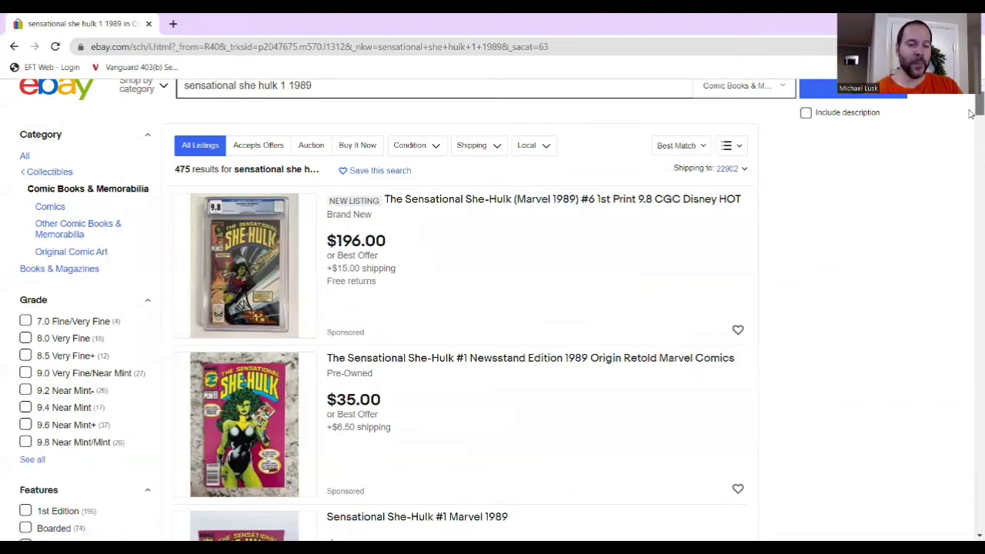
scroll(971, 115, down, 3)
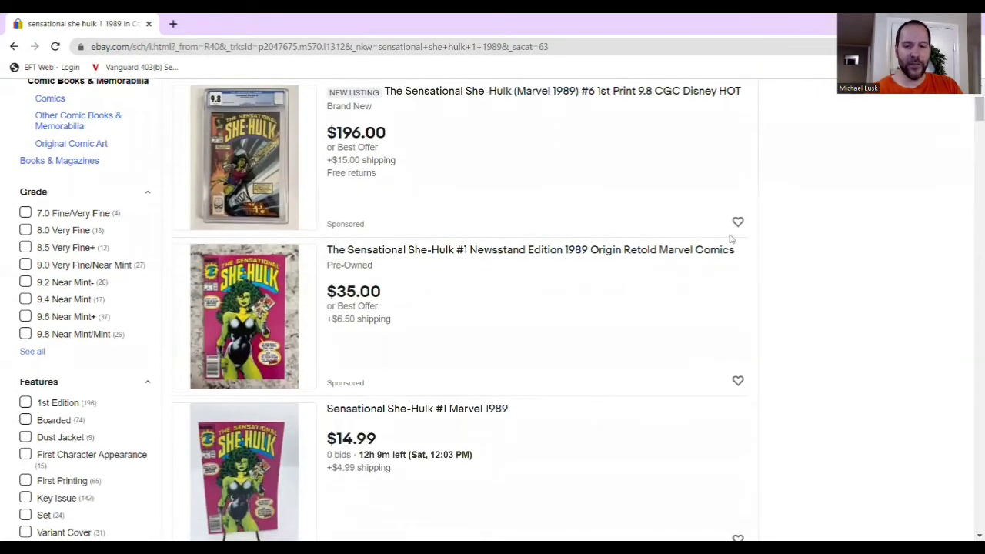
scroll(971, 122, down, 2)
scroll(971, 123, down, 3)
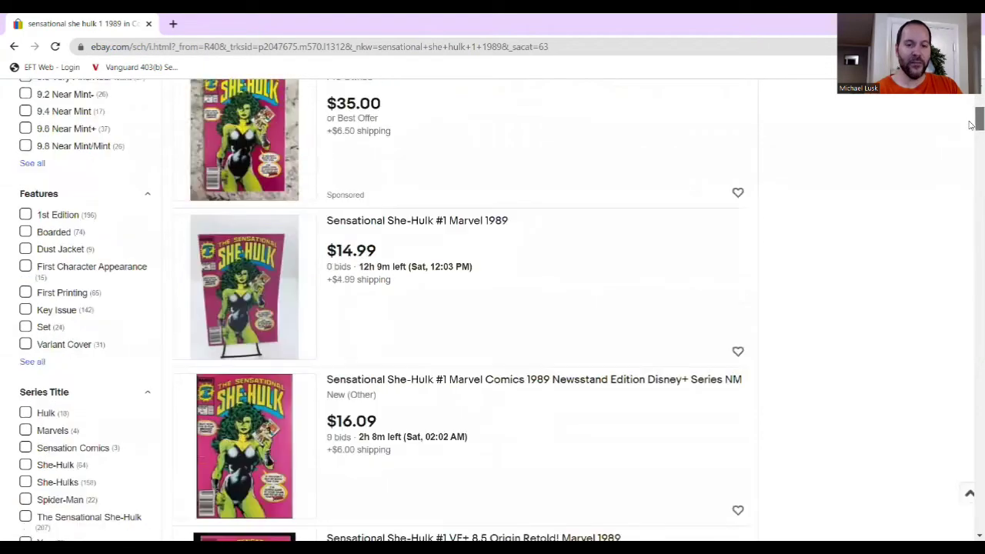
scroll(503, 117, down, 3)
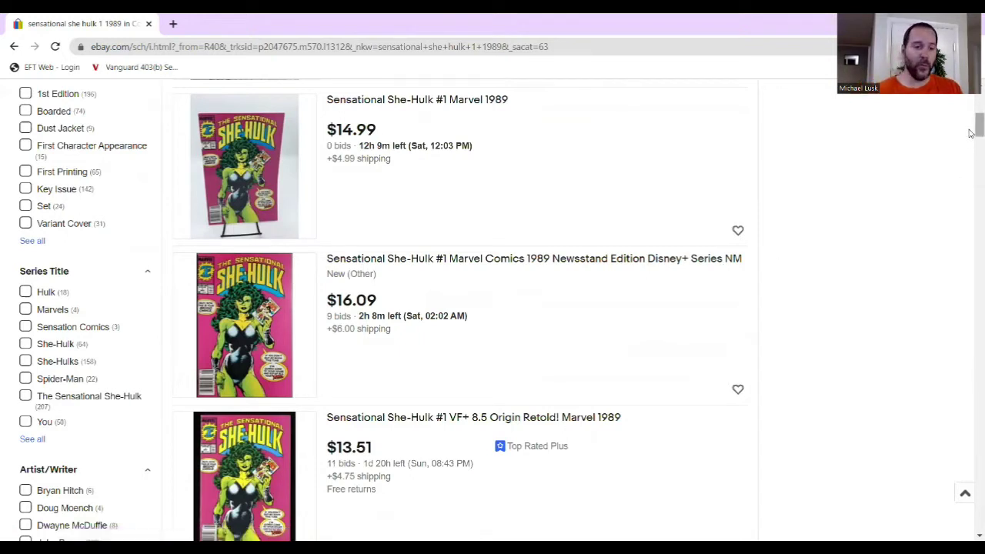
scroll(971, 142, down, 2)
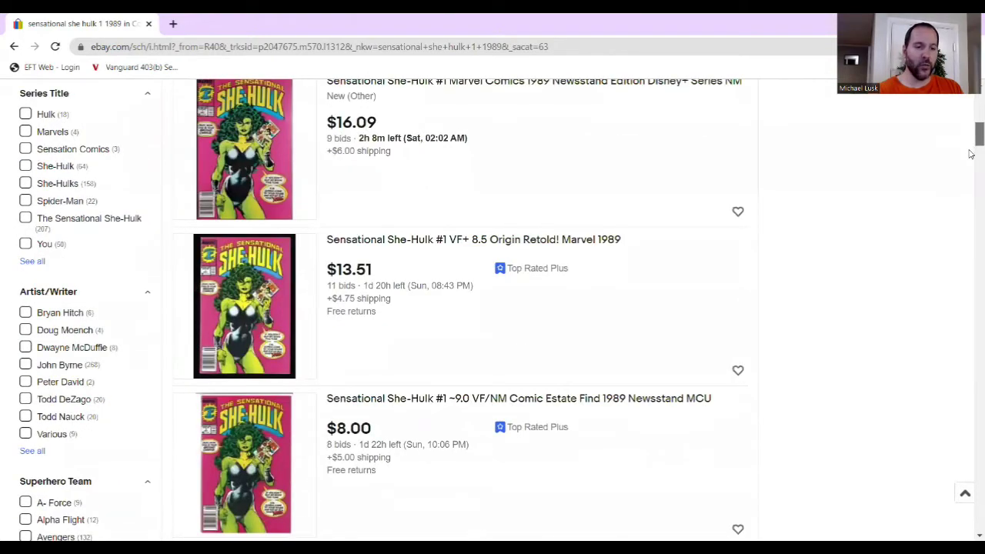
scroll(971, 157, down, 7)
scroll(962, 193, down, 4)
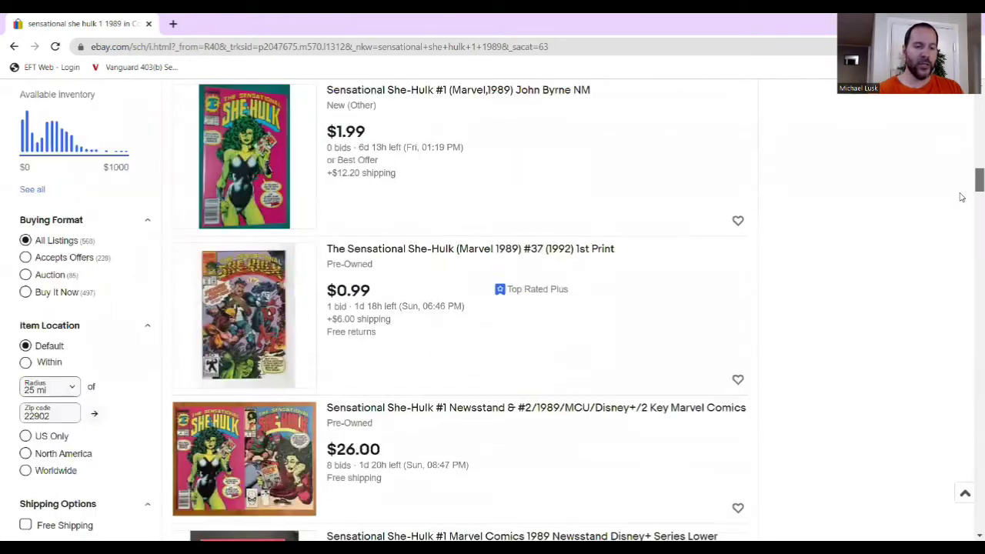
- Filter the She-Hulk search results to show only sold items
scroll(959, 204, down, 3)
scroll(956, 221, down, 3)
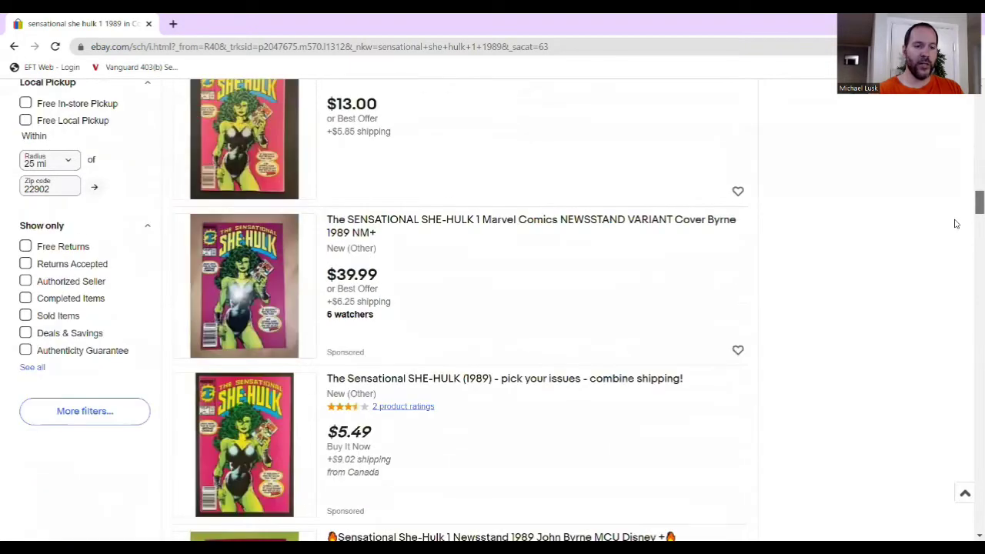
scroll(956, 223, down, 1)
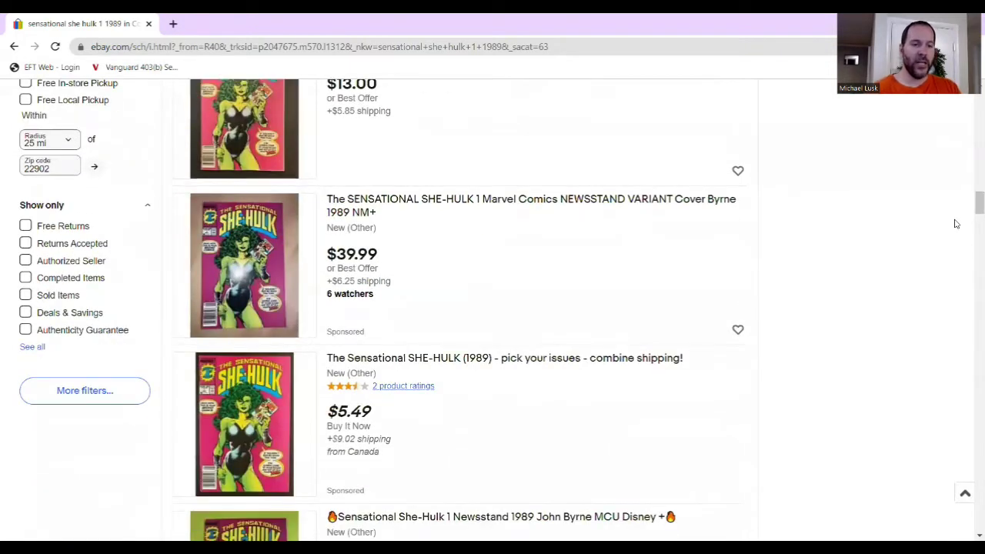
click(25, 296)
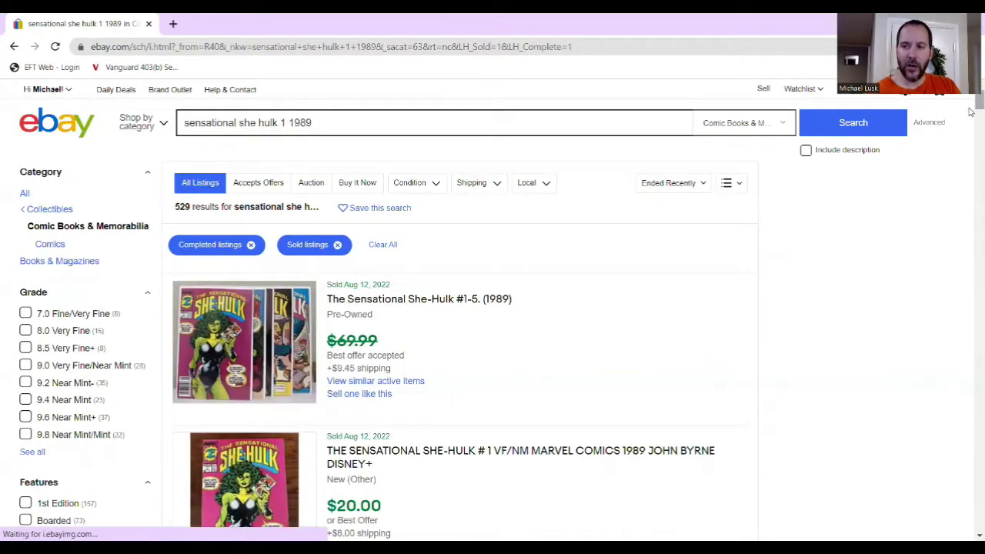
- Examine the sale prices, dates and conditions of the sold Sensational She-Hulk #1 listings
scroll(971, 112, down, 1)
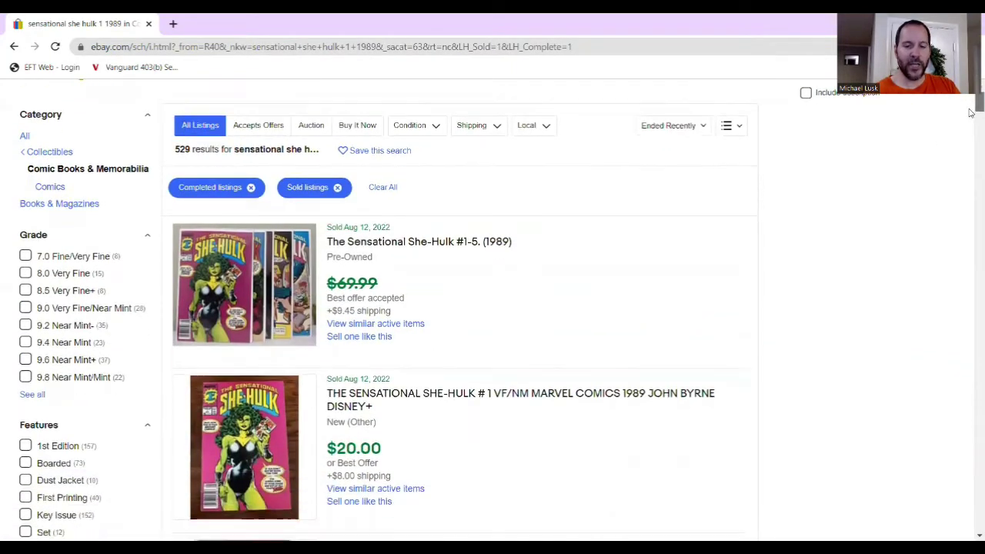
scroll(972, 113, down, 2)
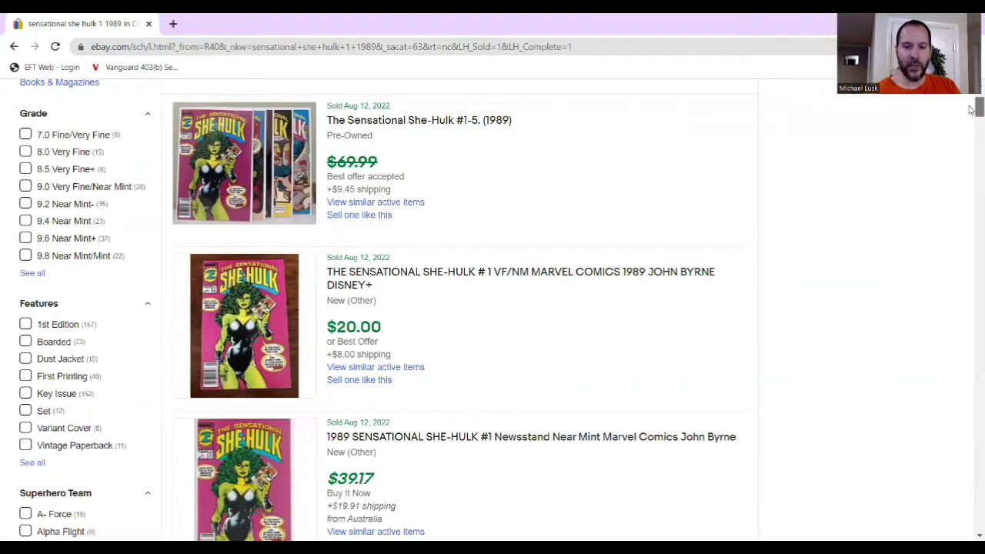
scroll(971, 110, down, 2)
scroll(567, 238, down, 1)
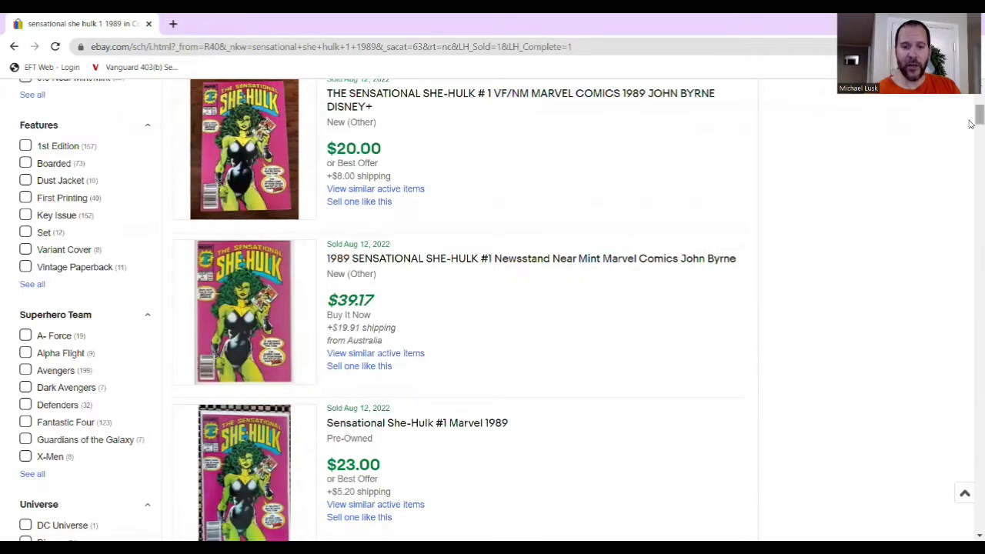
scroll(972, 125, down, 2)
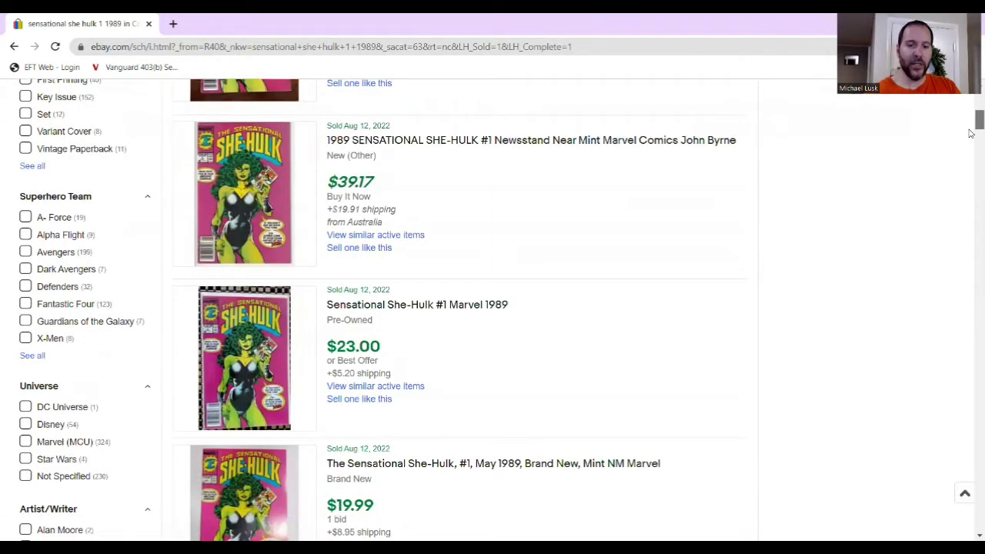
scroll(971, 132, down, 2)
scroll(971, 142, down, 4)
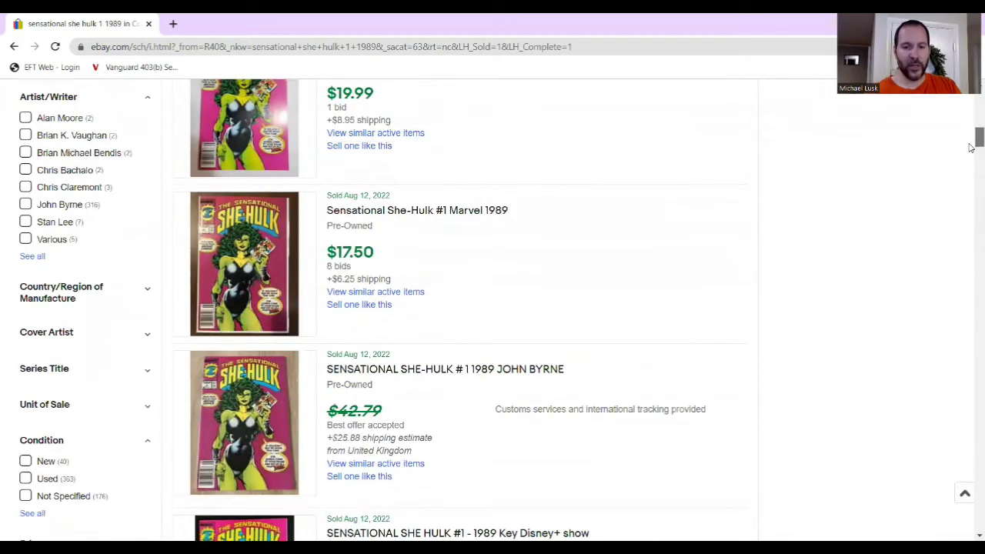
scroll(972, 148, down, 2)
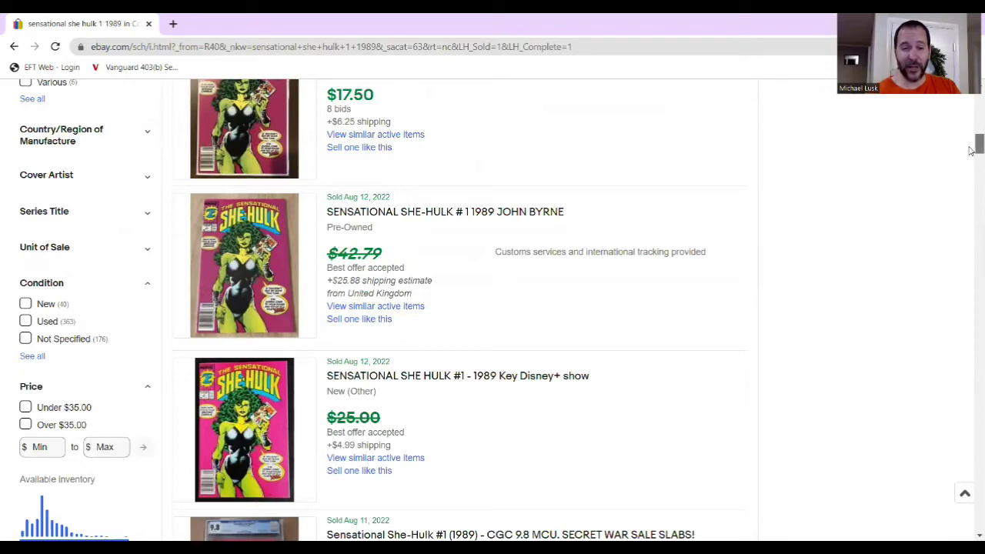
scroll(971, 147, down, 4)
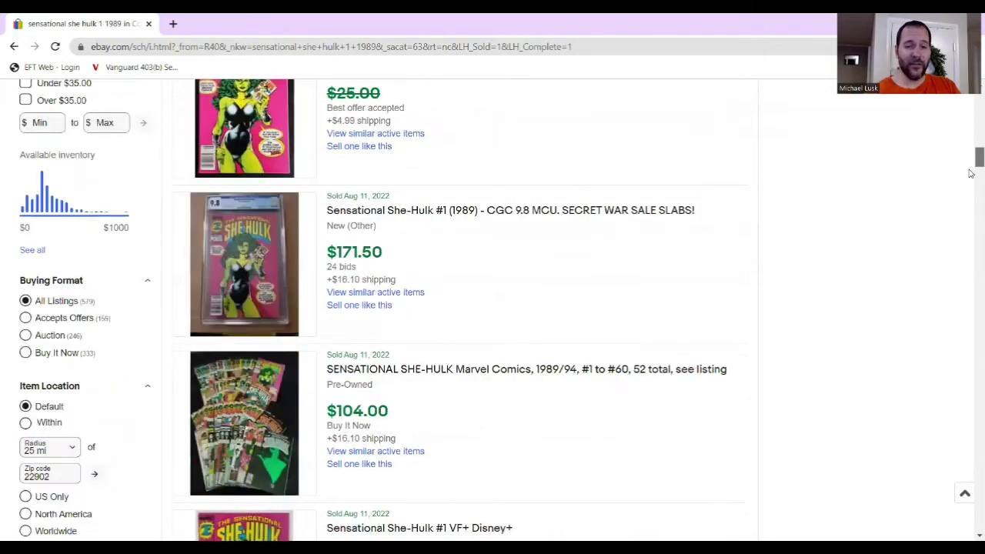
scroll(972, 173, down, 3)
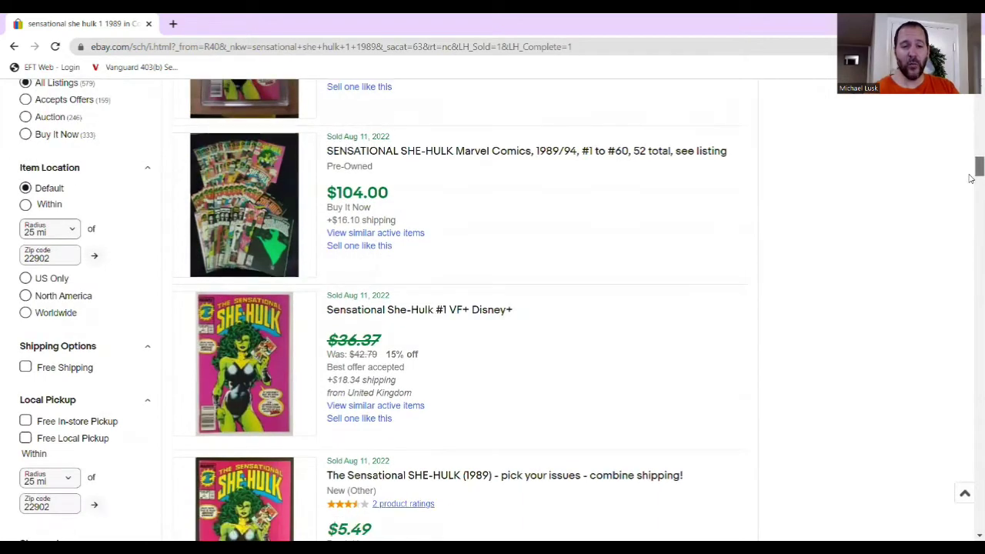
scroll(972, 175, down, 2)
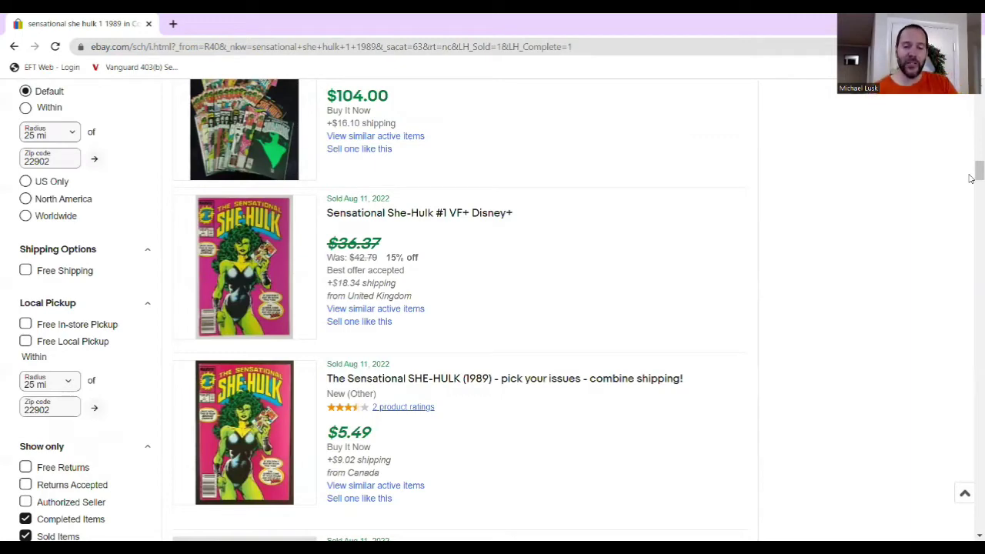
scroll(971, 178, down, 2)
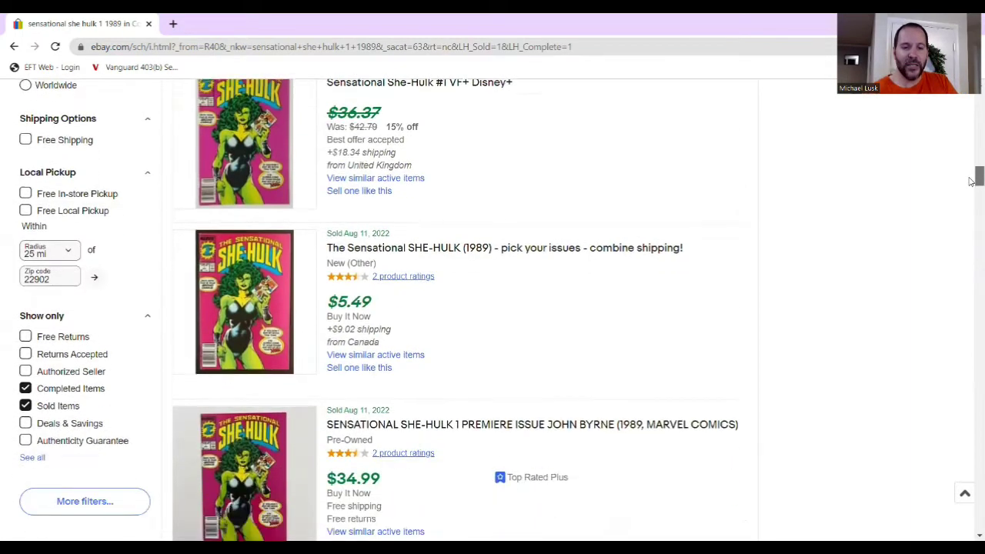
- View the original listing of the sold "SENSATIONAL SHE-HULK 1 PREMIERE ISSUE" with its photos and condition, and close it
scroll(971, 180, down, 2)
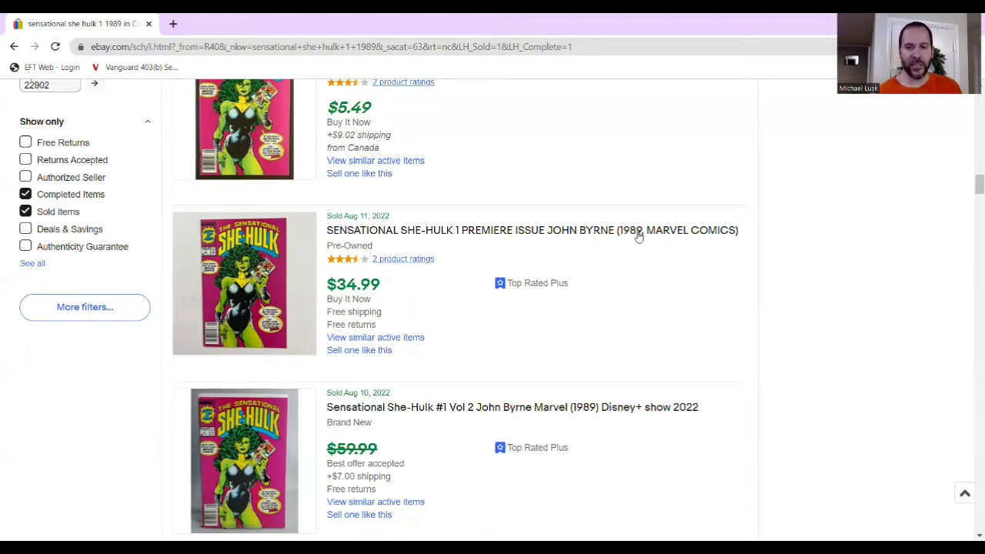
click(600, 234)
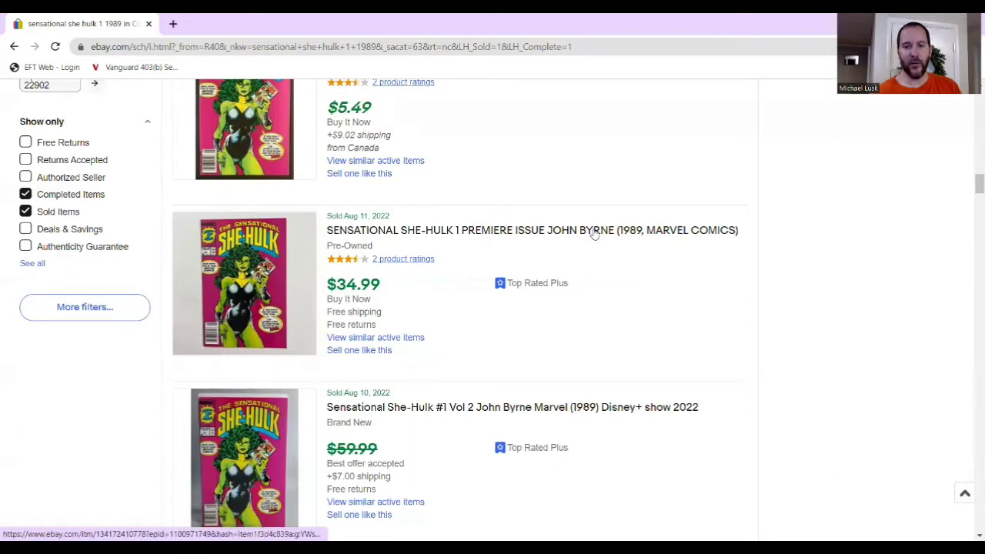
click(595, 235)
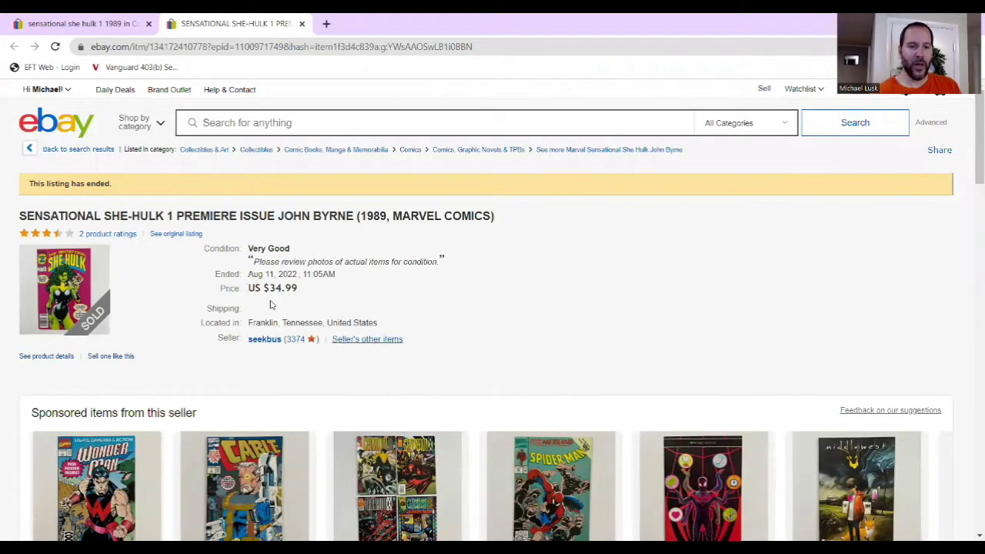
click(180, 237)
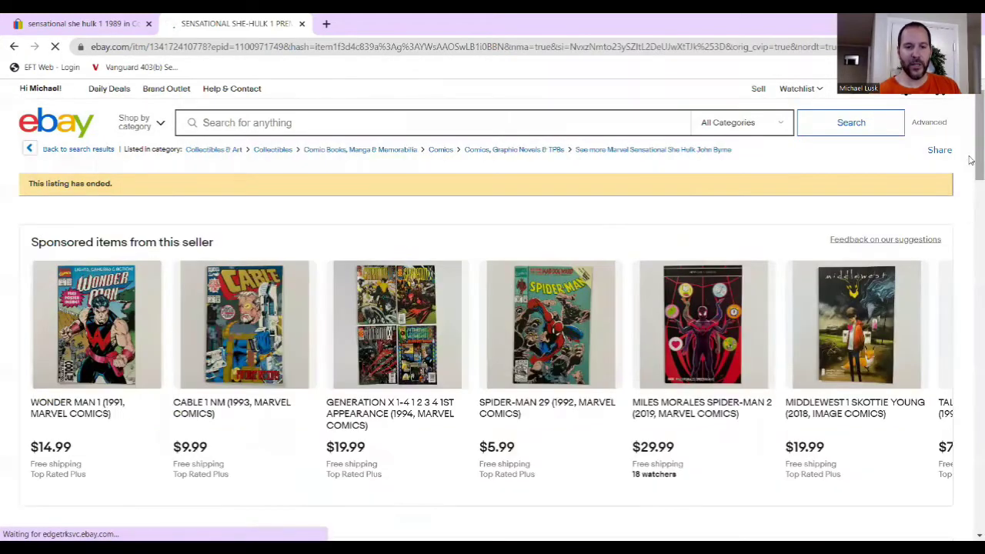
drag(971, 159, 971, 285)
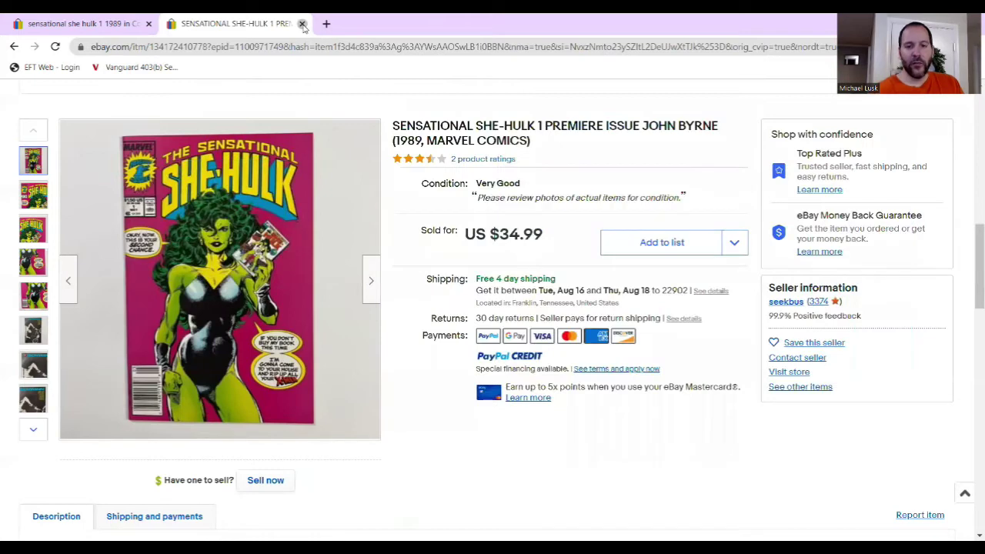
click(302, 24)
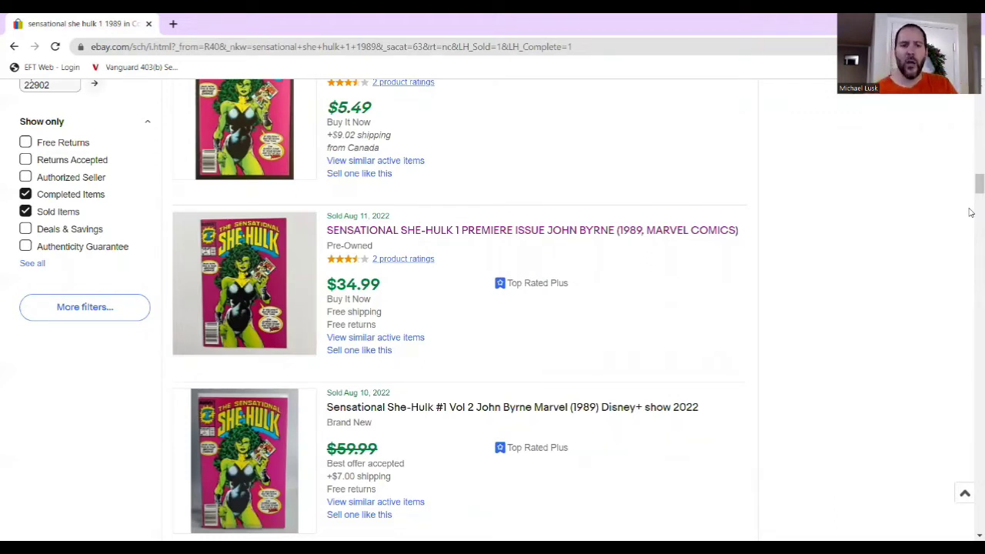
- Go back from the search results through the own She-Hulk listing to the My eBay active listings
click(13, 47)
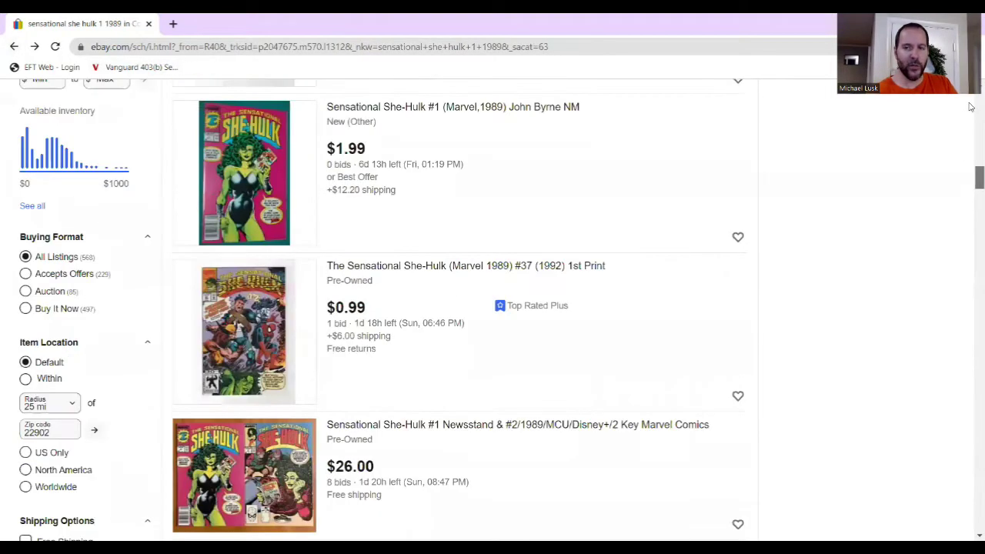
scroll(971, 107, up, 5)
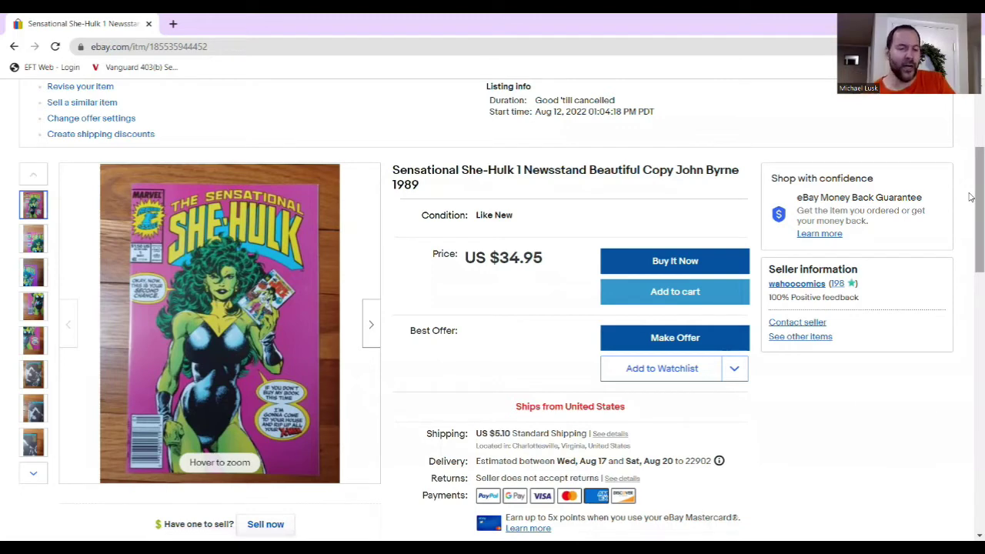
key(alt+Left)
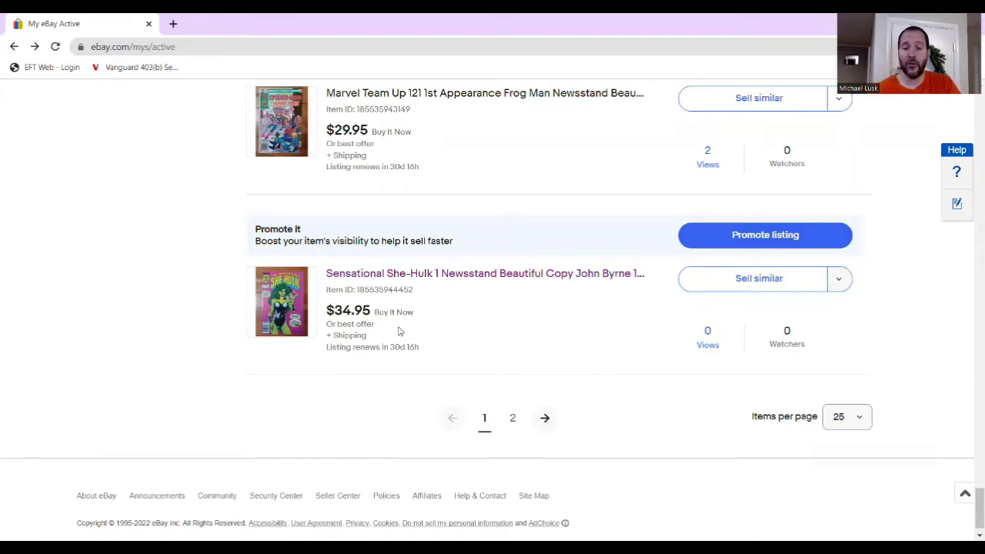
- Open the "Sensational She-Hulk 1 Newsstand Beautiful Copy" listing for revision at its Buy It Now pricing section
click(838, 281)
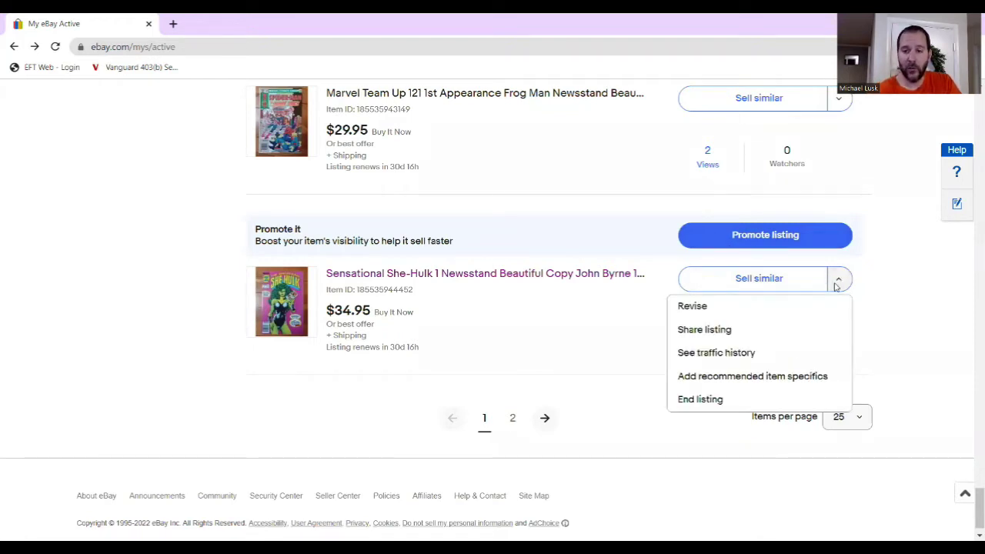
click(793, 314)
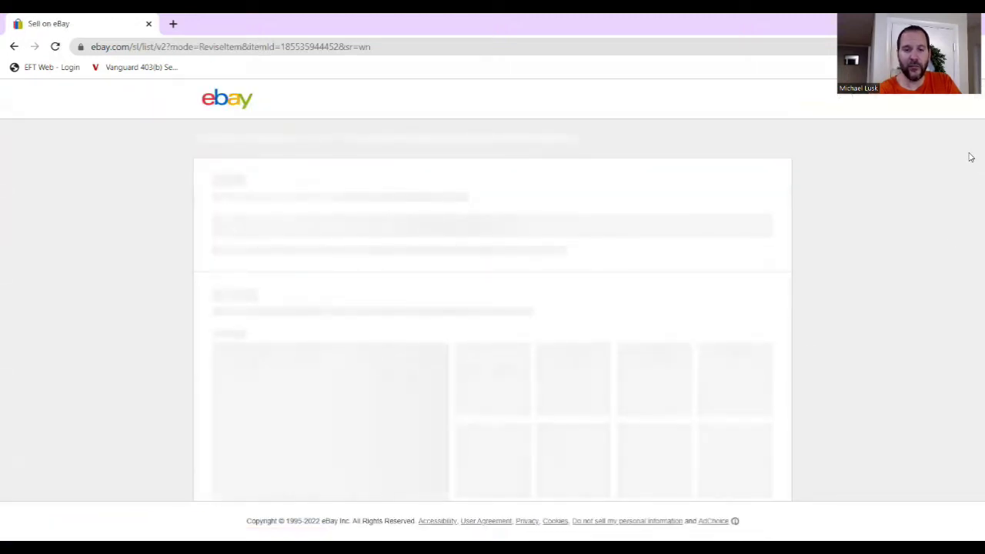
drag(970, 157, 960, 386)
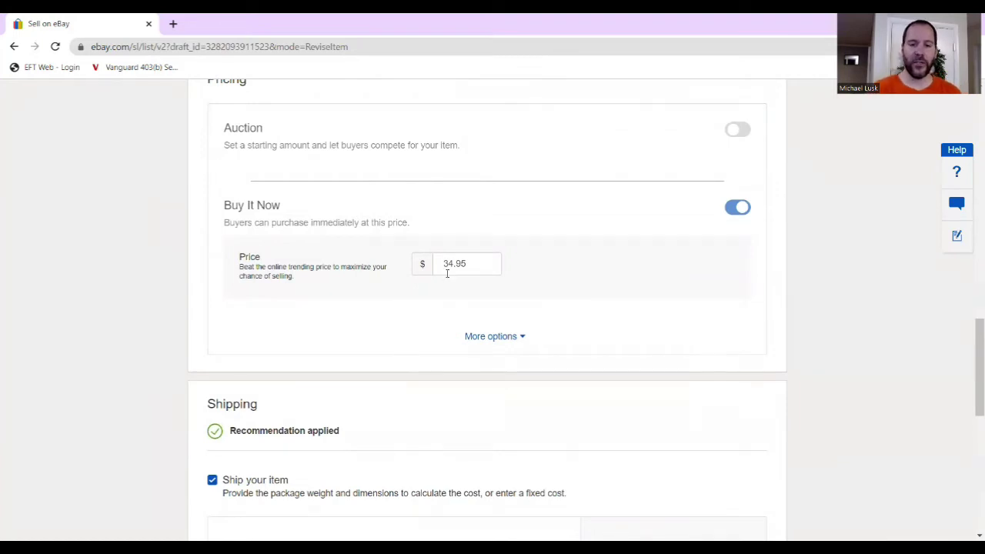
- Set the She-Hulk listing's Buy It Now price to $34.50 and submit the revision
click(473, 269)
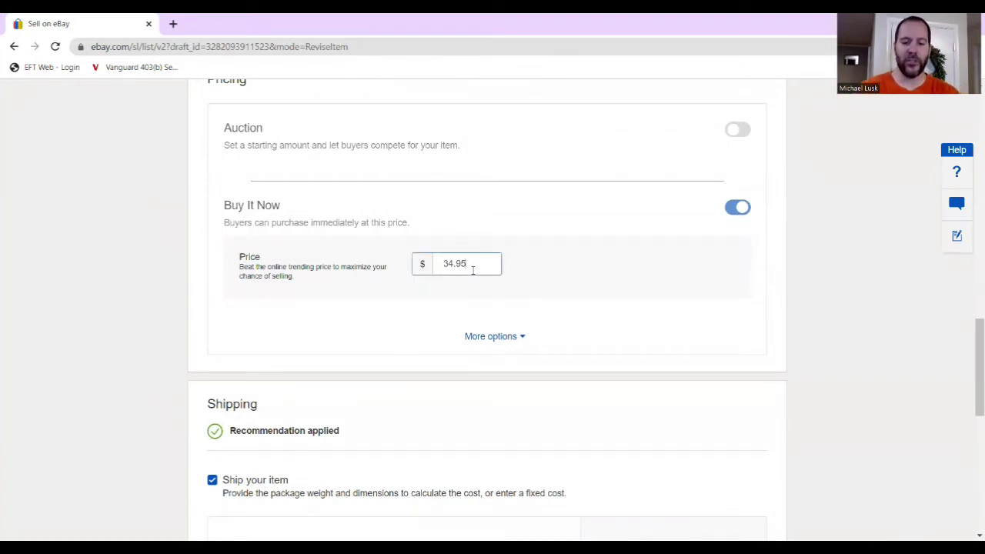
key(BackSpace)
key(BackSpace)
text(50)
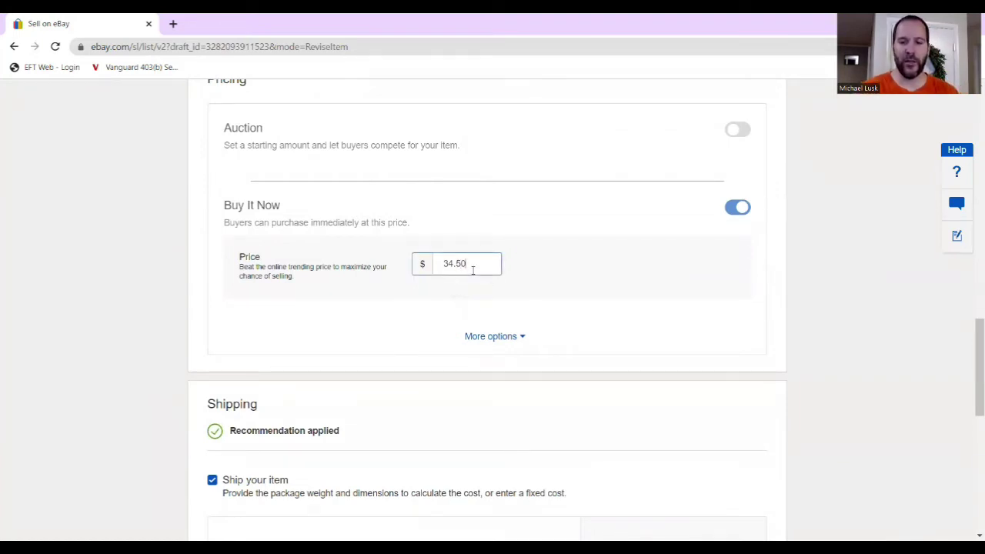
drag(971, 333, 971, 471)
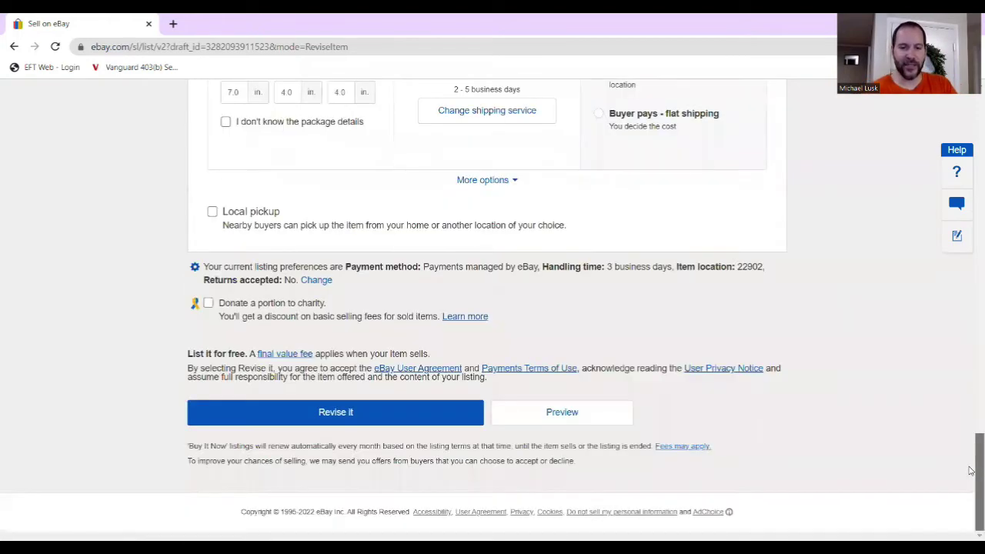
click(351, 415)
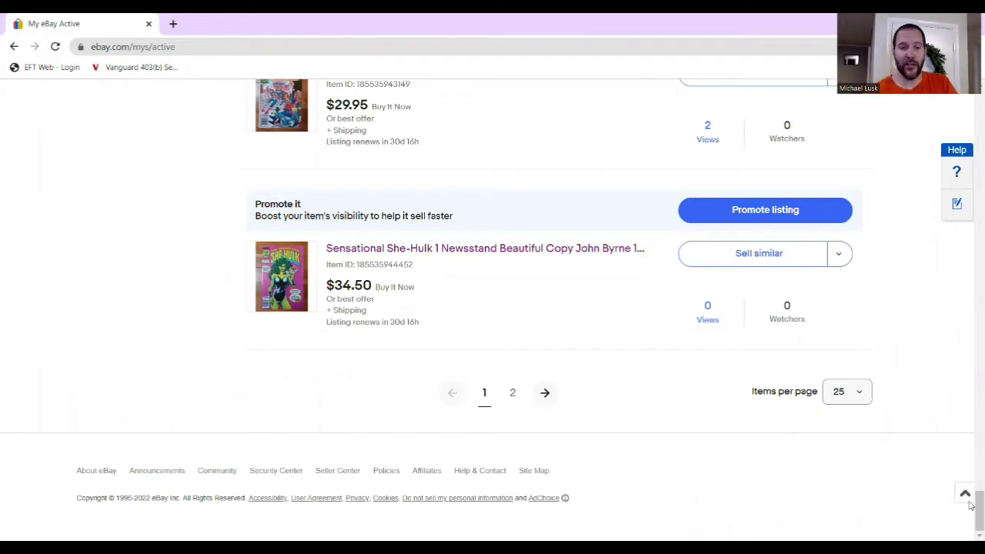
- Review the prices, views and watchers of the comics in the active listings, including the revised She-Hulk listing
scroll(969, 500, up, 1)
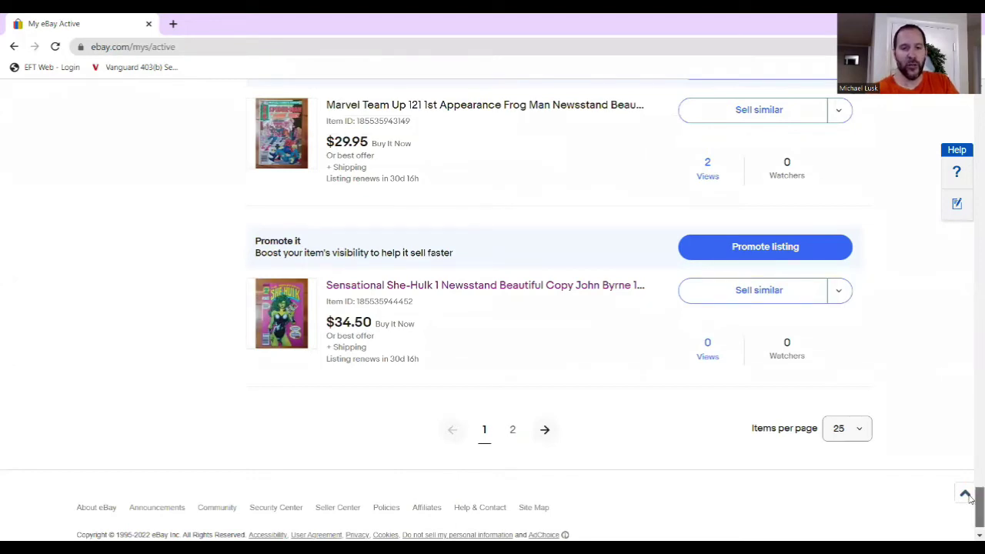
drag(971, 499, 971, 477)
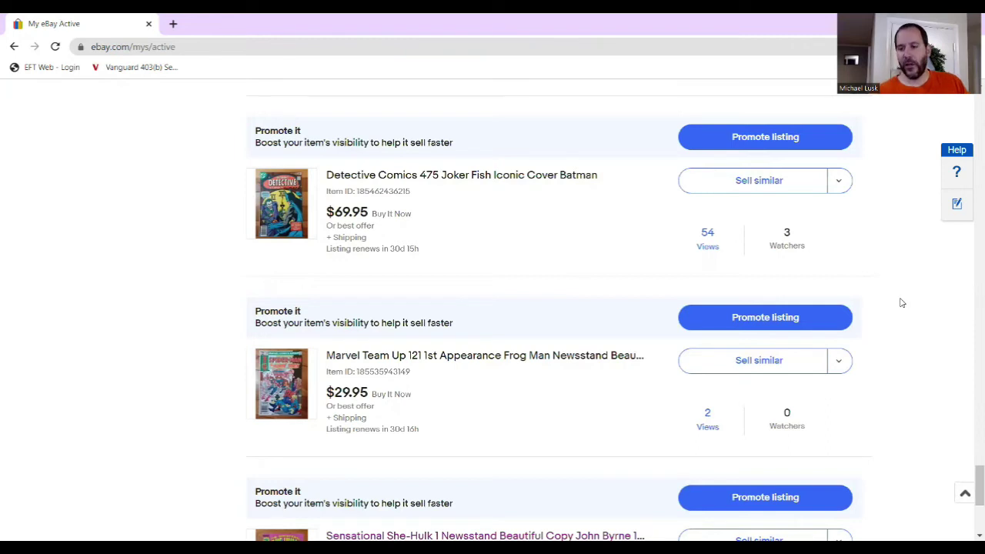
drag(972, 482, 970, 492)
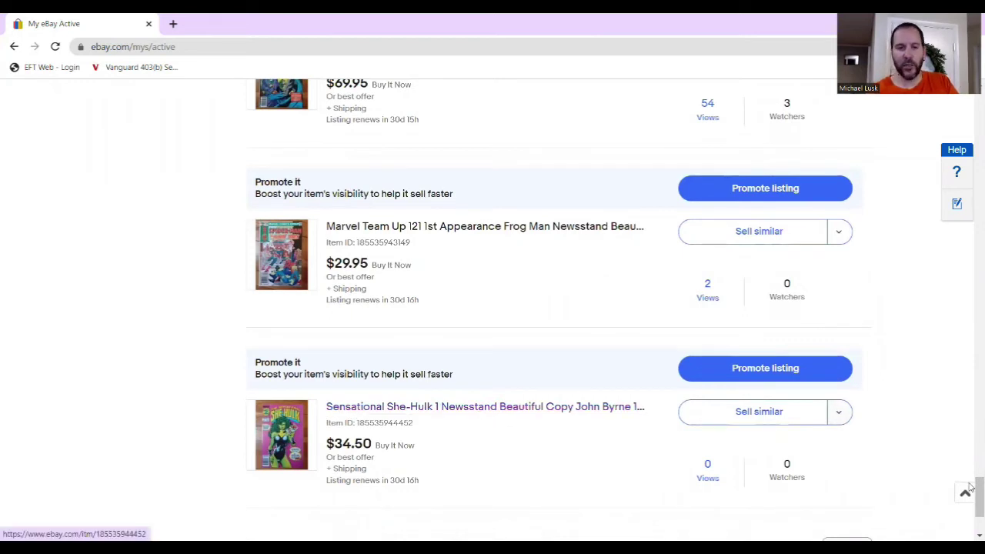
scroll(971, 485, up, 2)
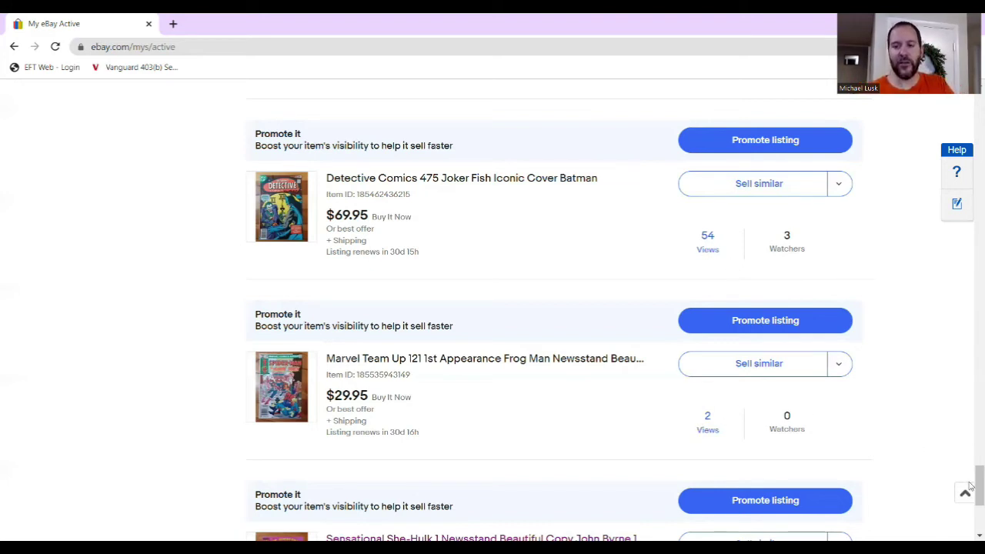
scroll(968, 477, up, 1)
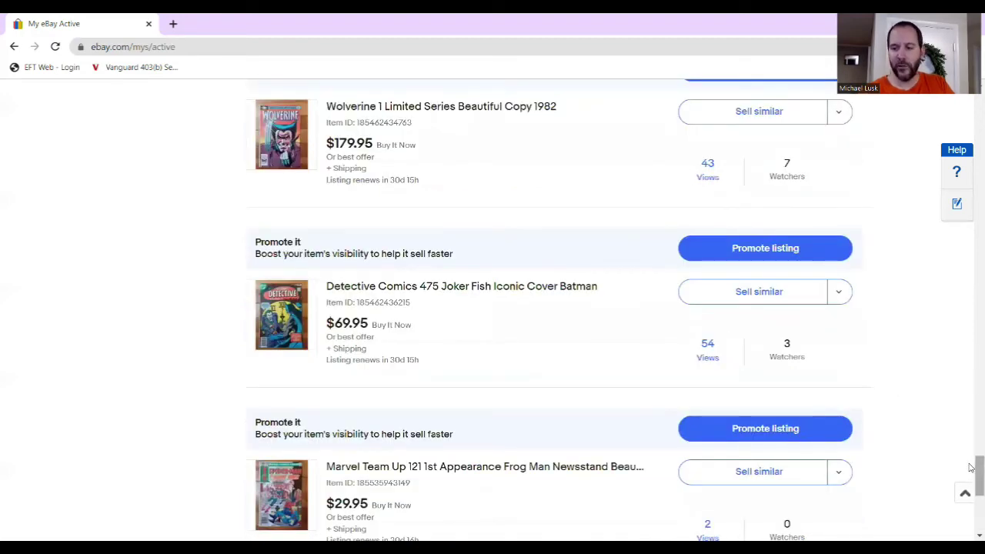
scroll(970, 472, up, 2)
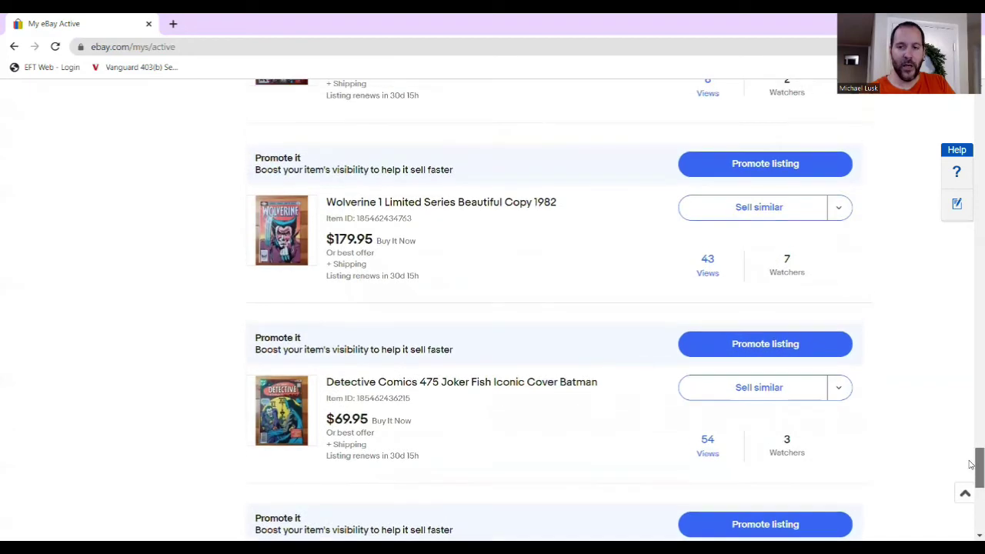
scroll(971, 459, up, 6)
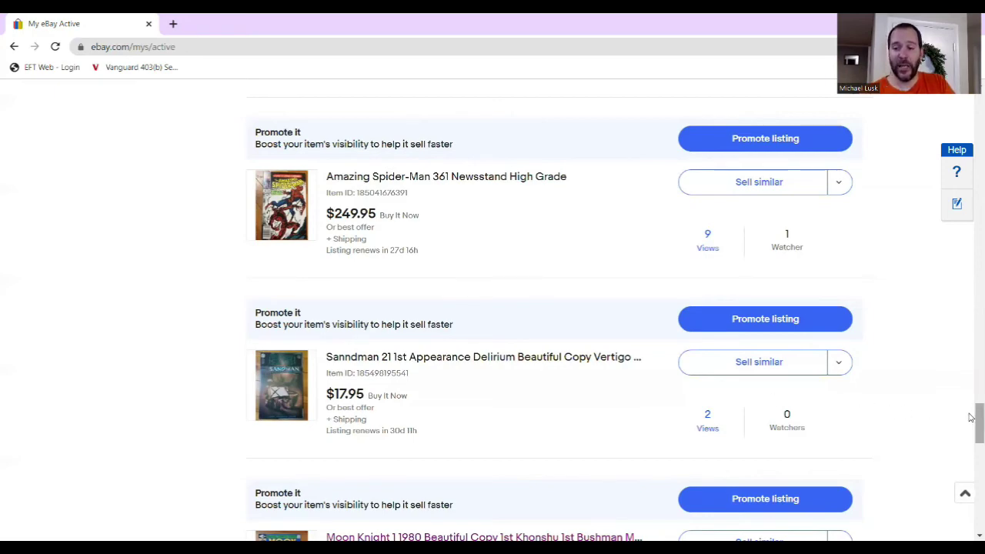
drag(971, 417, 971, 327)
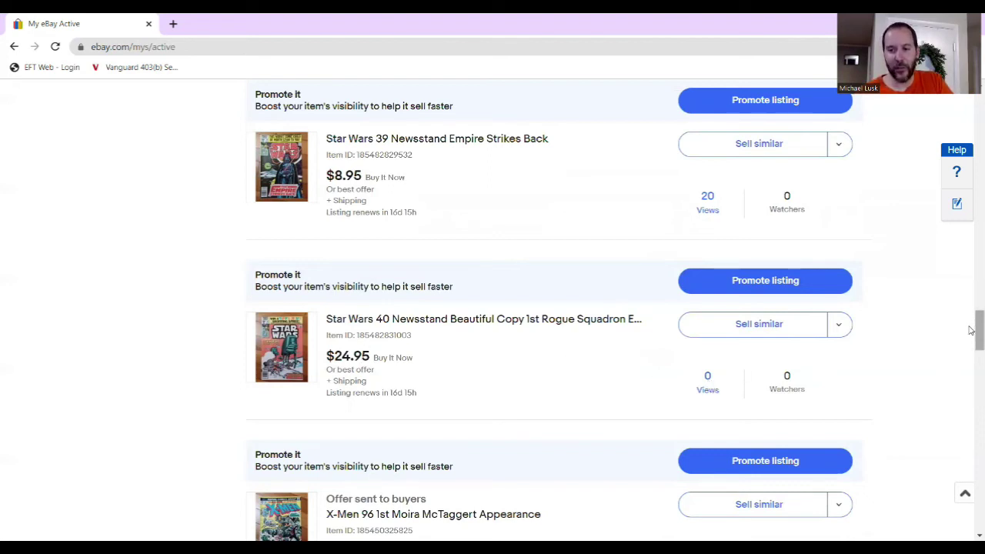
drag(971, 329, 971, 489)
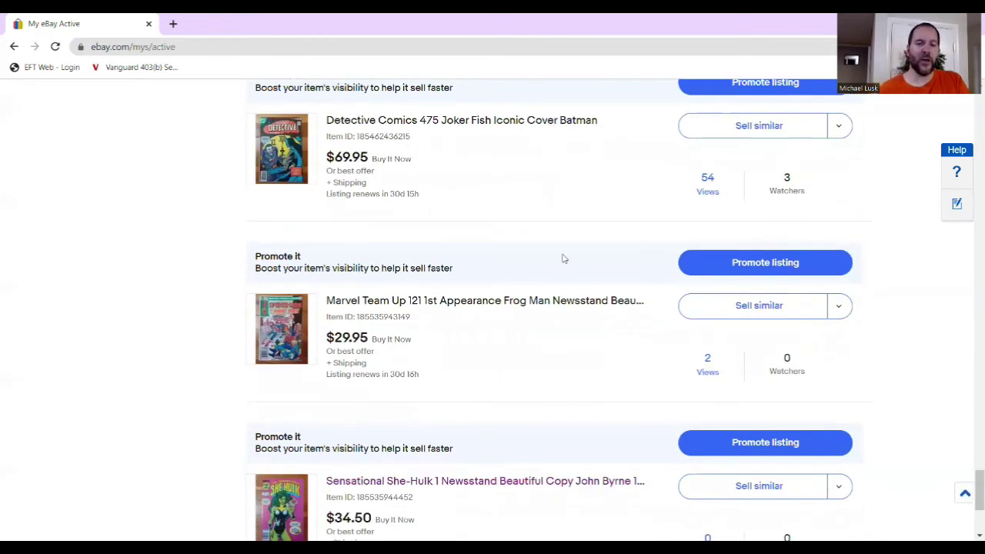